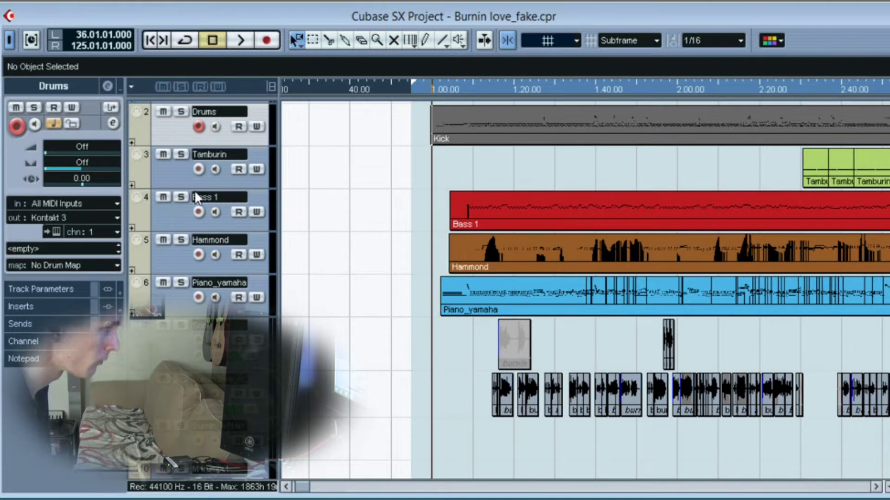
Select the Bass 1, Hammond, Piano_yamaha and Drums tracks in turn to try out their instruments, including along with the original song.
left_click(195, 194)
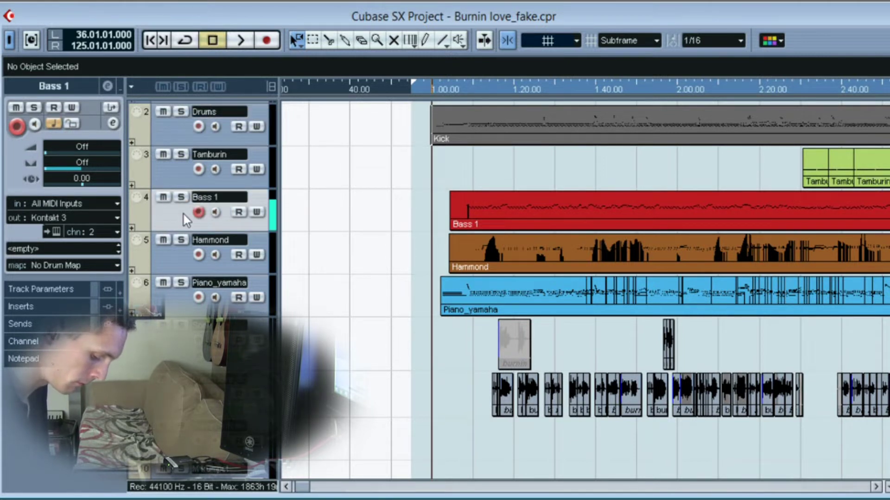
left_click(174, 255)
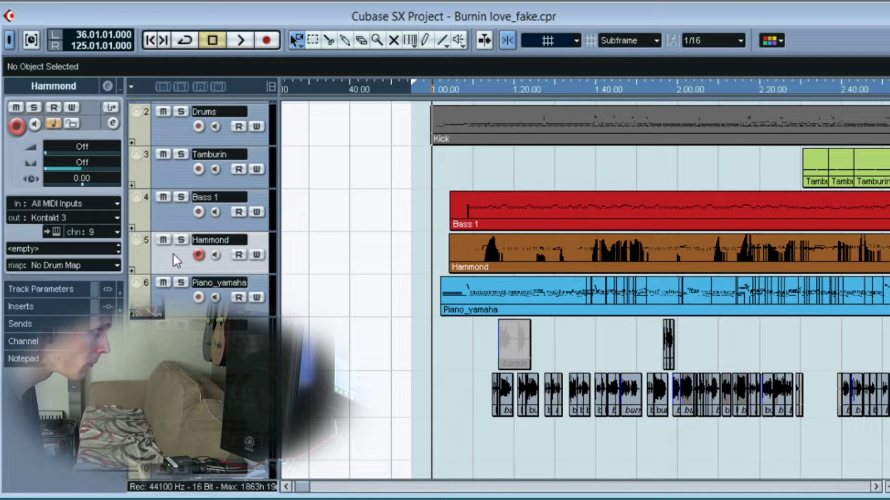
left_click(166, 300)
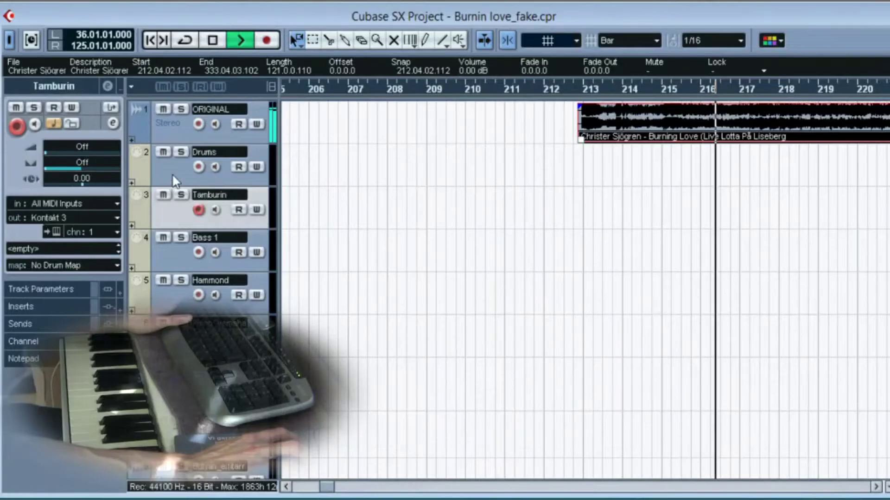
left_click(179, 173)
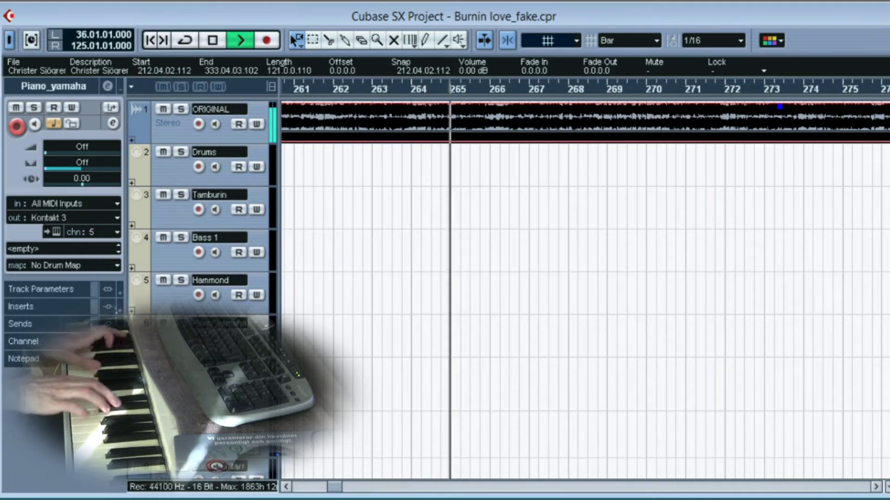
left_click(176, 303)
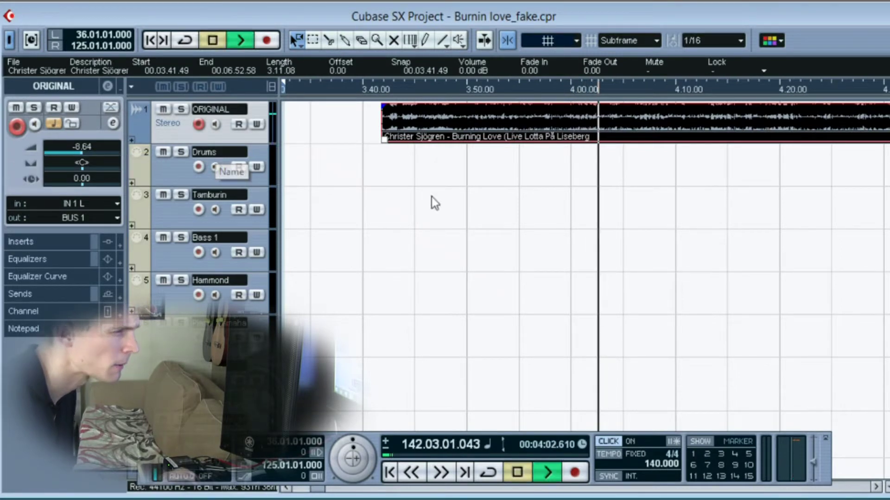
Set the project's fixed tempo to 150 and play the ORIGINAL track against the metronome click to check the match.
key("space")
double_click(649, 460)
type("1")
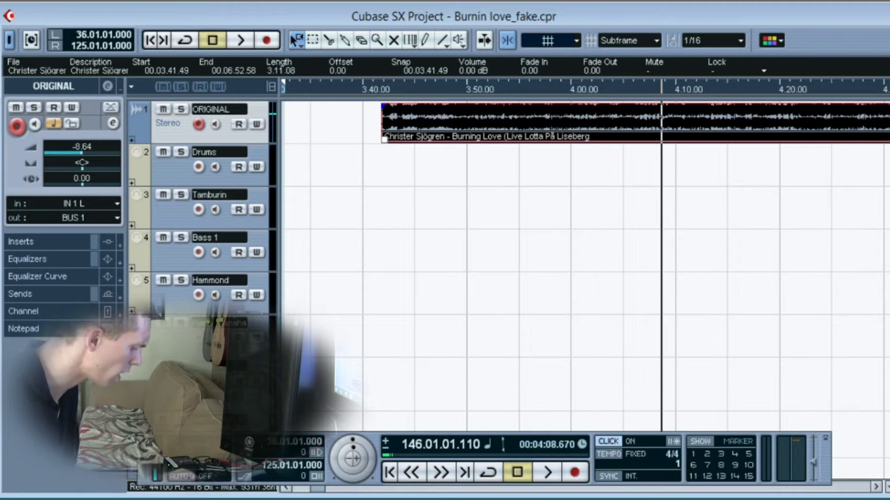
type("50")
key("Return")
key("space")
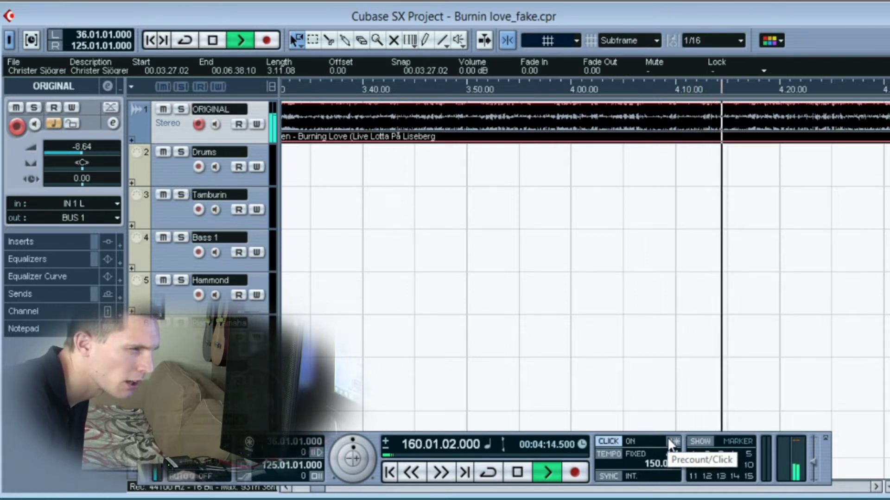
key("space")
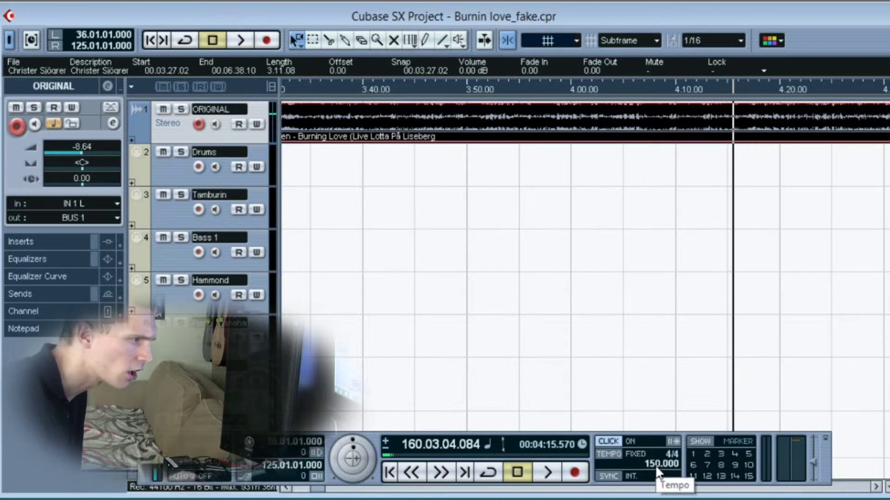
Set the project's fixed tempo to 152 and play the ORIGINAL track against the metronome click.
double_click(655, 465)
type("152")
key("Return")
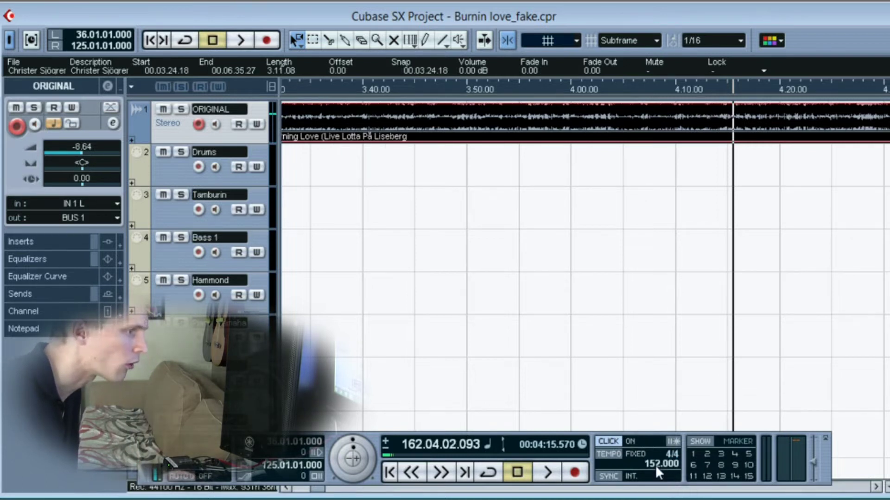
key("space")
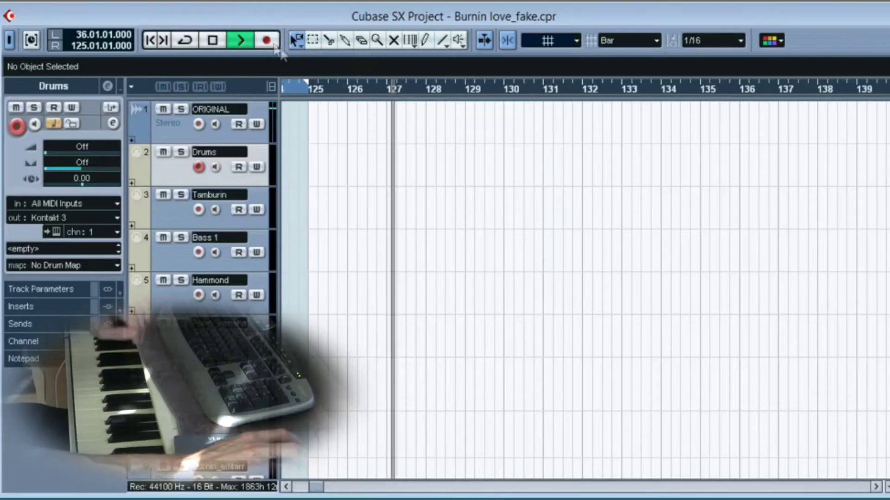
Record a drum part on the Drums track from bar 127 to about bar 154, and play the take back from near its beginning.
left_click(270, 41)
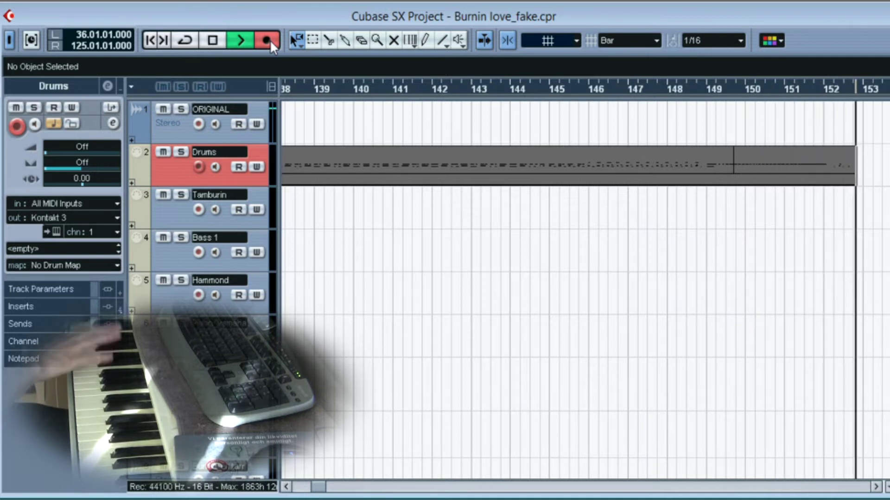
key("space")
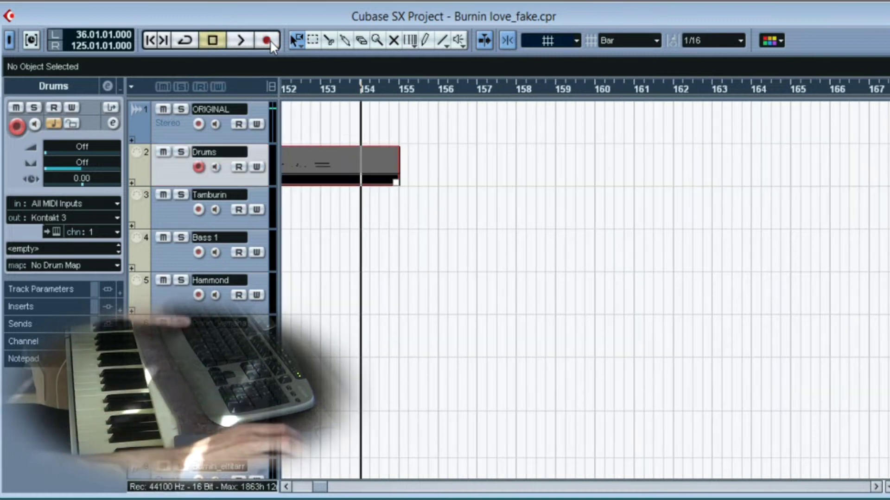
left_click(286, 485)
left_click(286, 486)
left_click(286, 485)
left_click(287, 485)
double_click(485, 88)
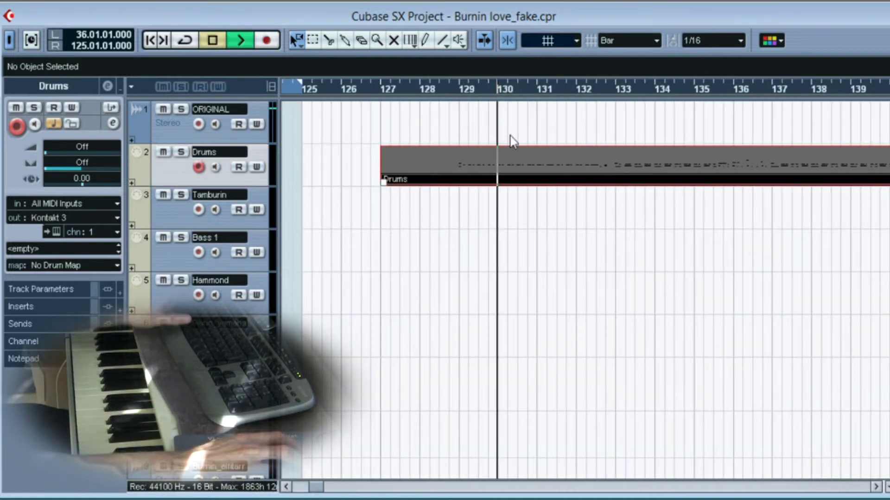
Open the recorded Drums part in the key editor and quantize all of its notes to 1/16.
double_click(538, 160)
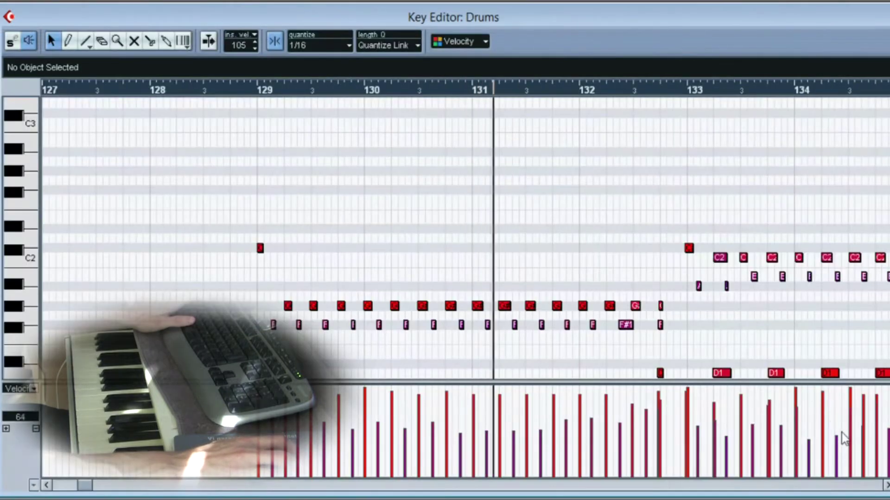
left_click(888, 486)
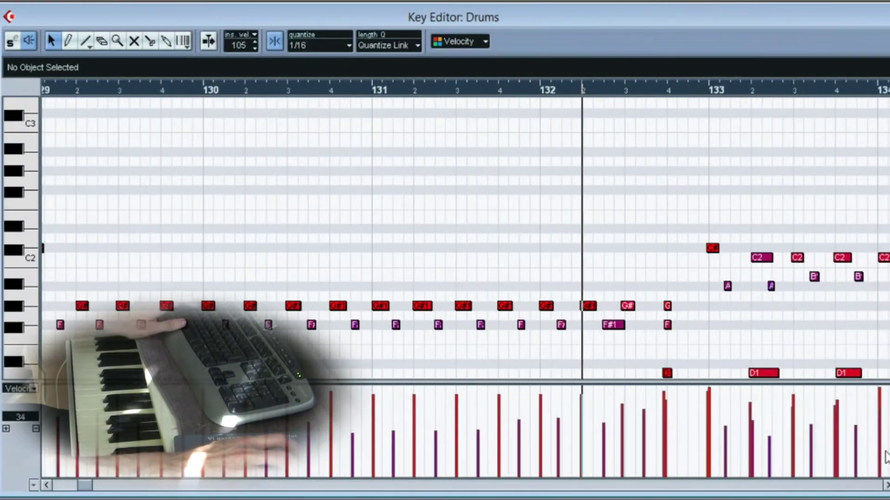
key("ctrl+a")
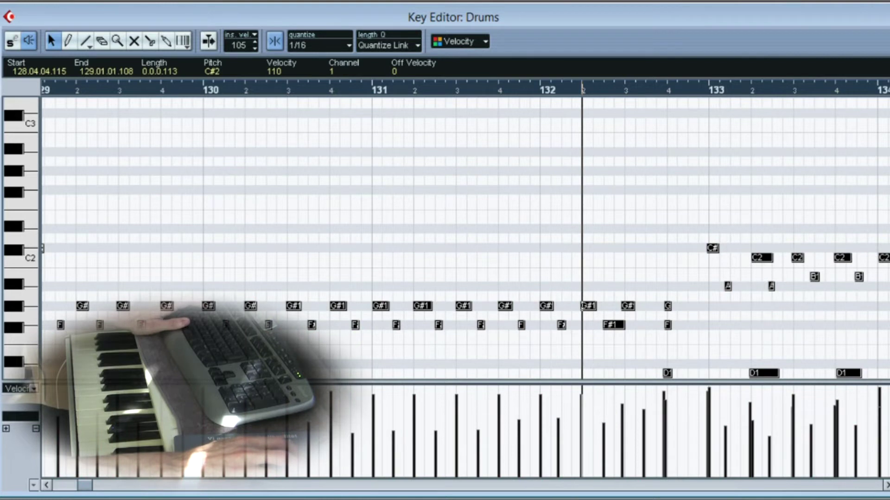
key("shift+h")
key("shift+h")
key("shift+h")
key("shift+h")
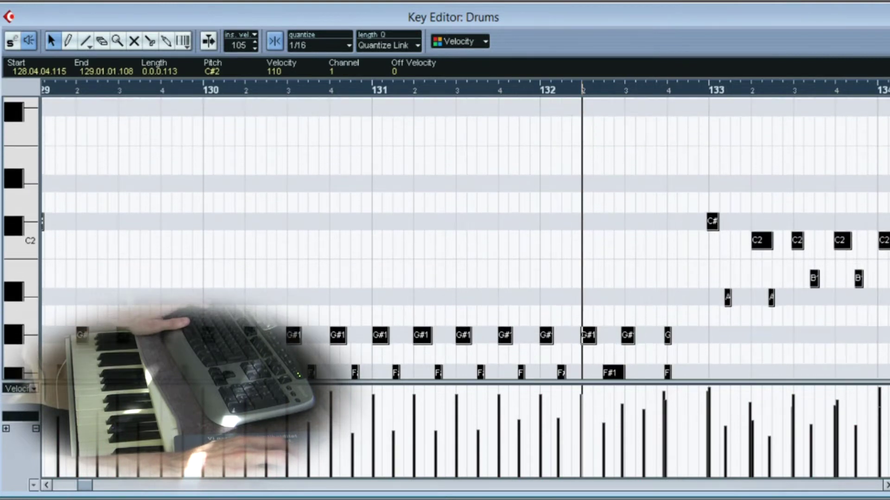
key("h")
key("h")
key("h")
scroll(797, 381, "down", 3)
key("g")
key("g")
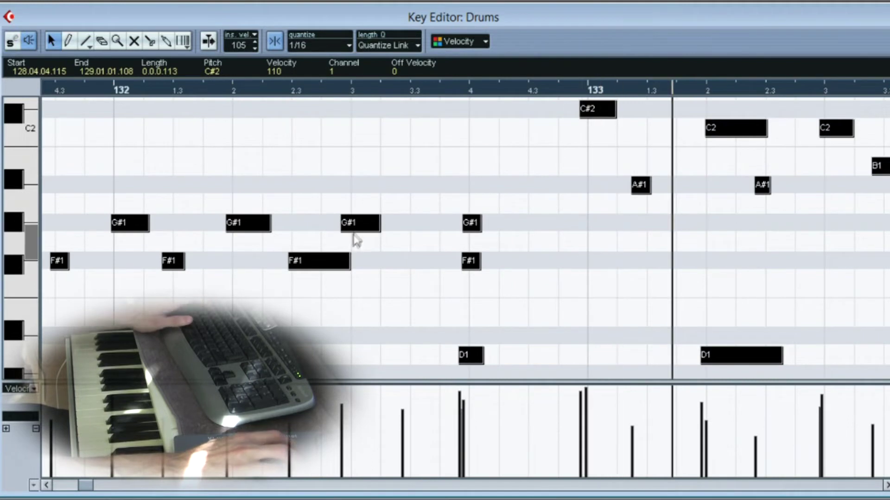
key("q")
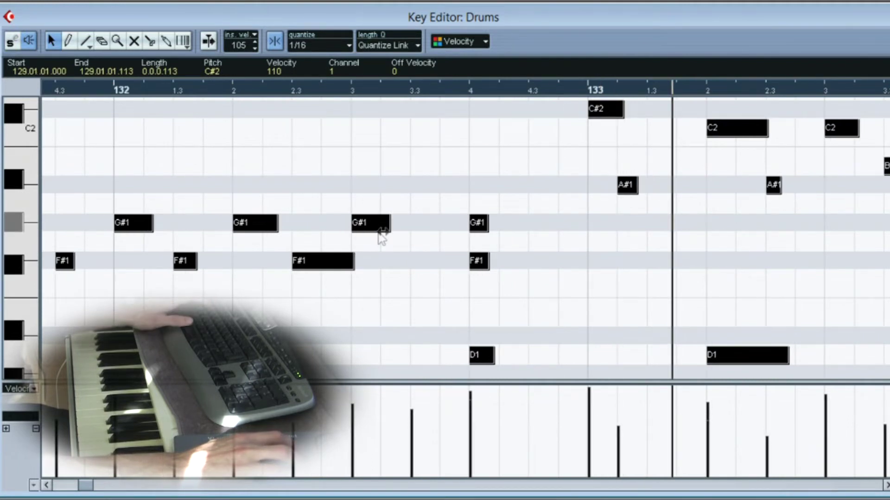
Deselect the notes and examine the timing of the quantized drum pattern, from the cymbal notes down to the C1 and D1 hits.
key("g")
key("g")
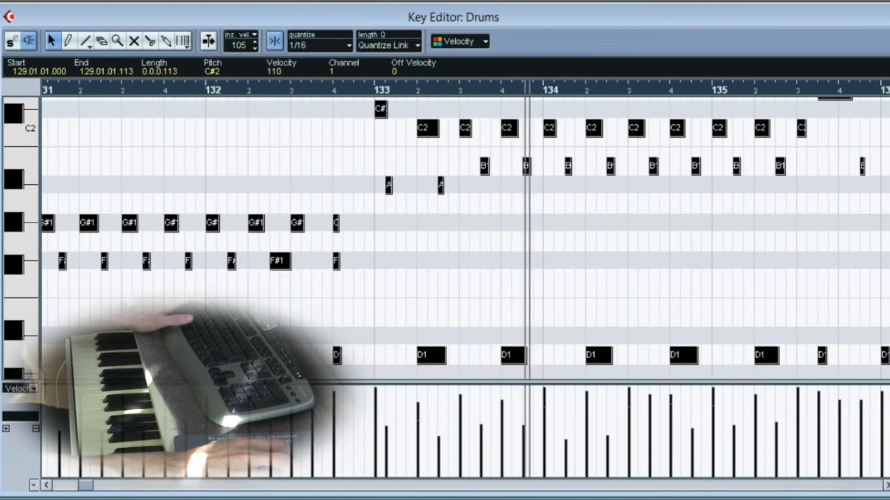
key("g")
key("g")
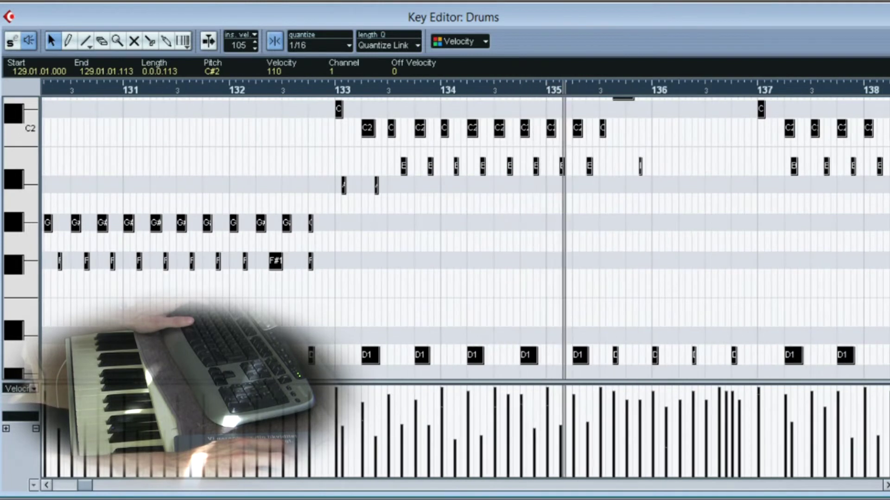
left_click(702, 285)
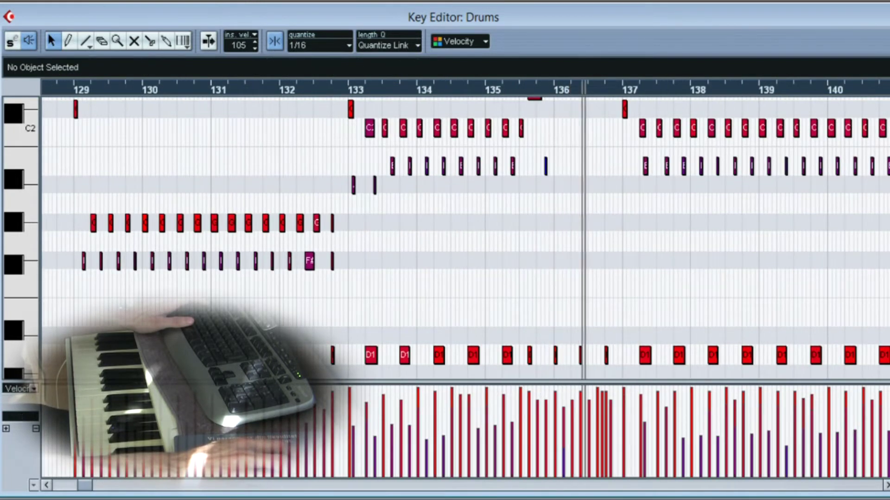
key("h")
key("h")
scroll(465, 238, "down", 4)
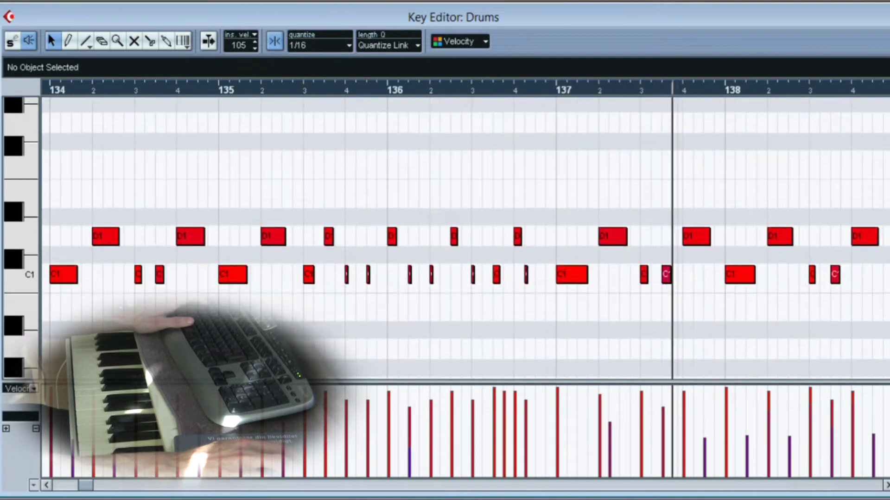
key("shift+g")
key("shift+g")
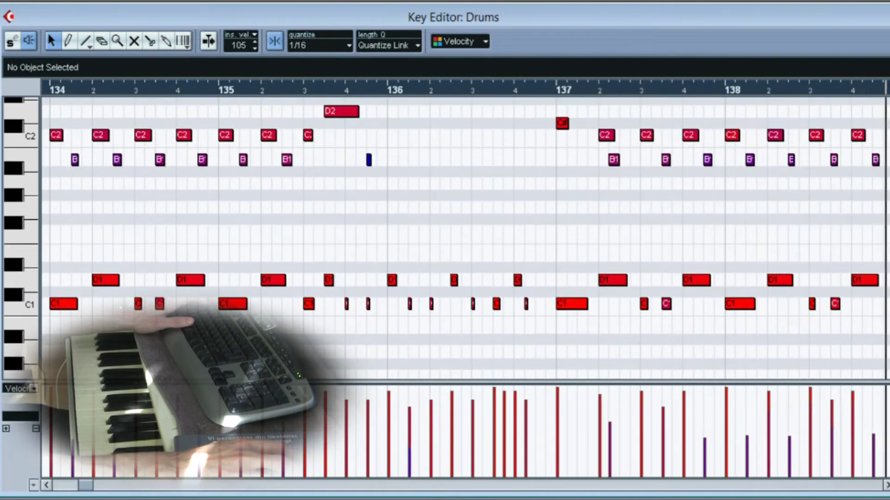
key("g")
key("g")
key("g")
key("h")
key("h")
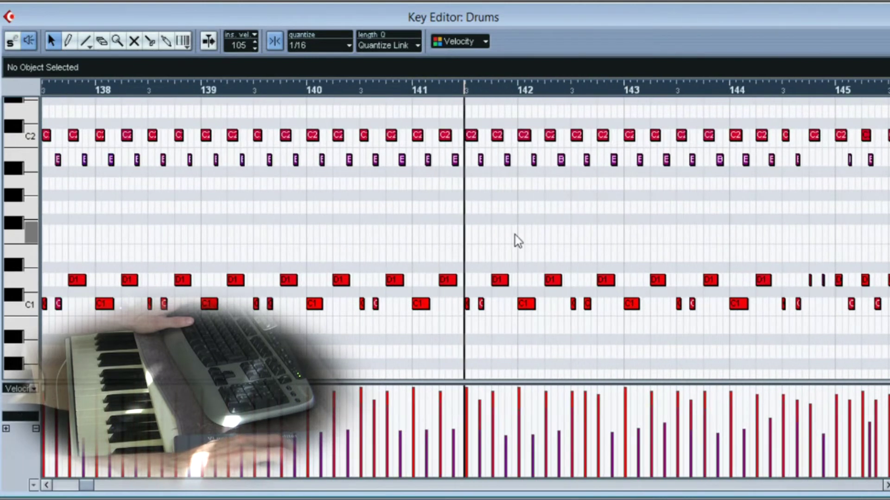
Pick out the alternating C1 and D1 notes in bar 142 one after another to demonstrate the kick and snare pattern.
left_click(518, 303)
left_click(558, 282)
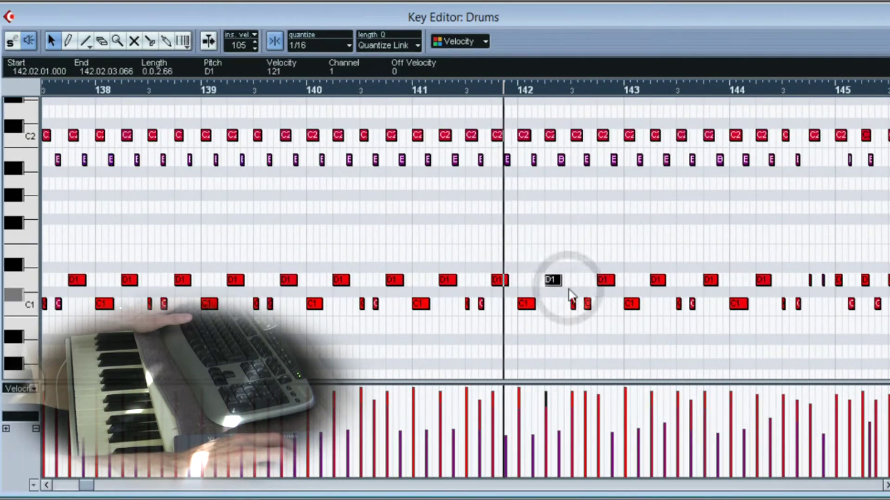
left_click(588, 304)
left_click(605, 279)
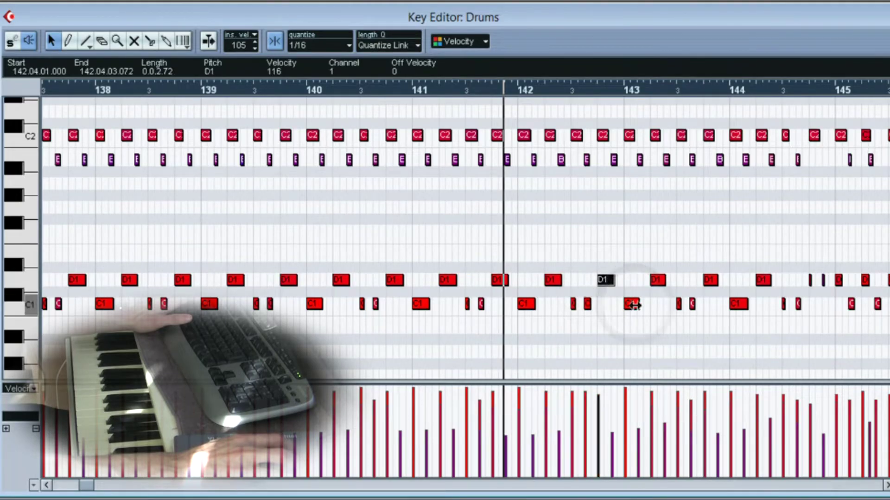